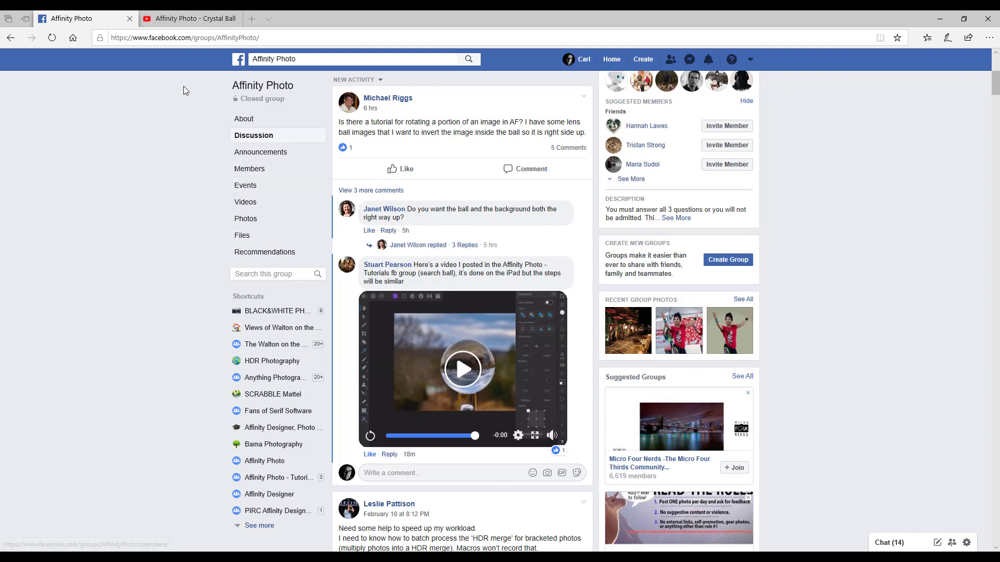
pyautogui.click(189, 23)
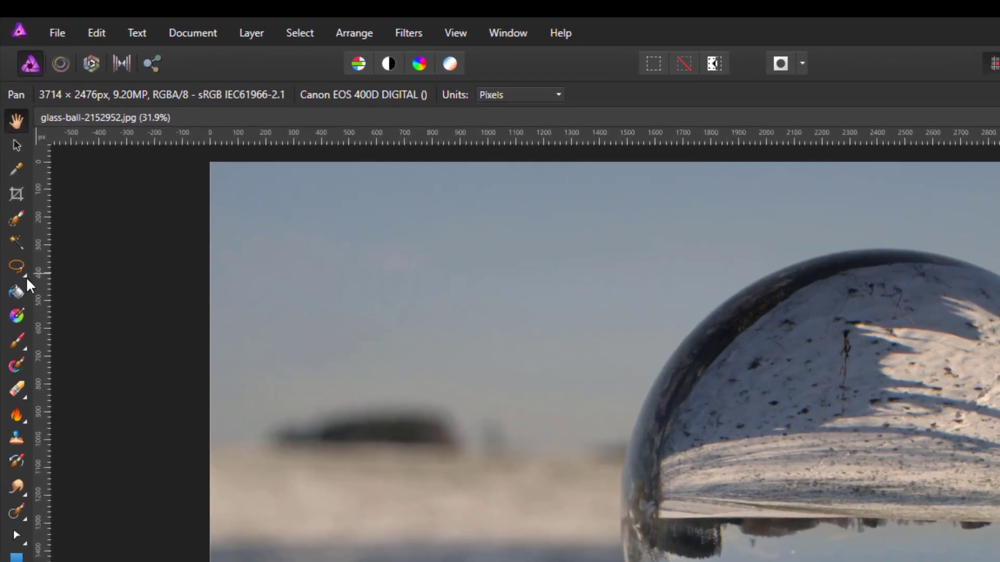
# Choose the Selection Brush tool and set its mode to Add
pyautogui.click(20, 249)
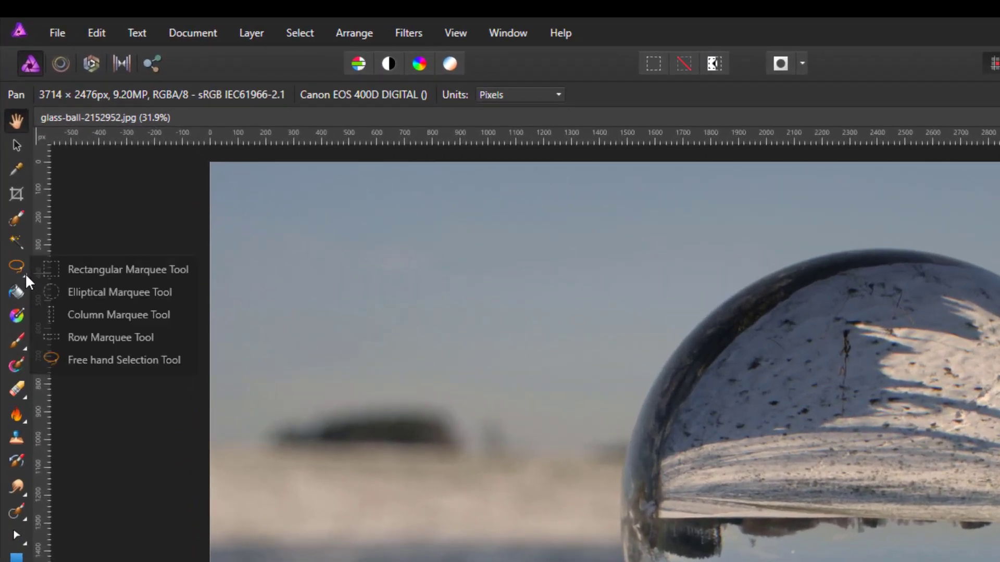
pyautogui.click(17, 219)
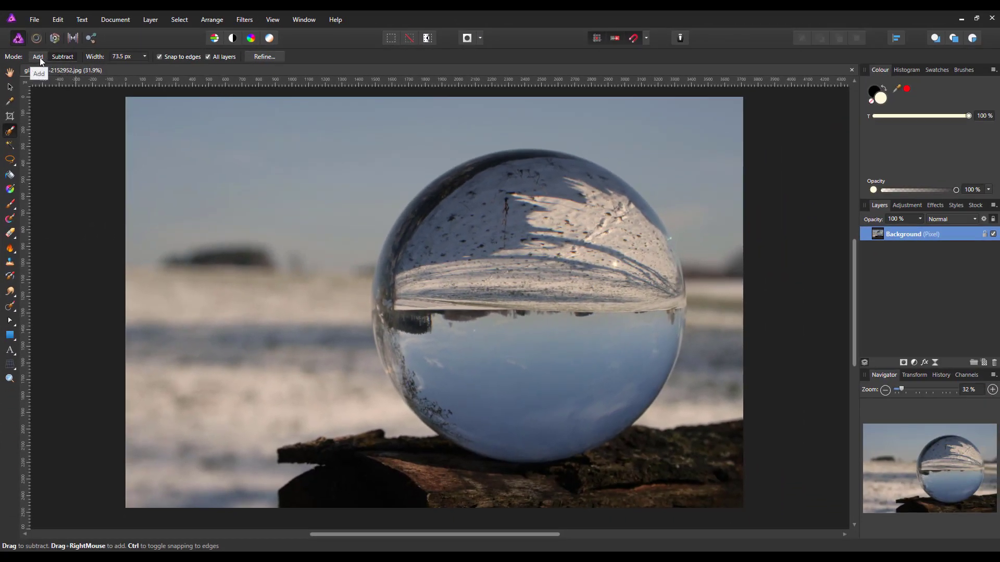
pyautogui.click(40, 57)
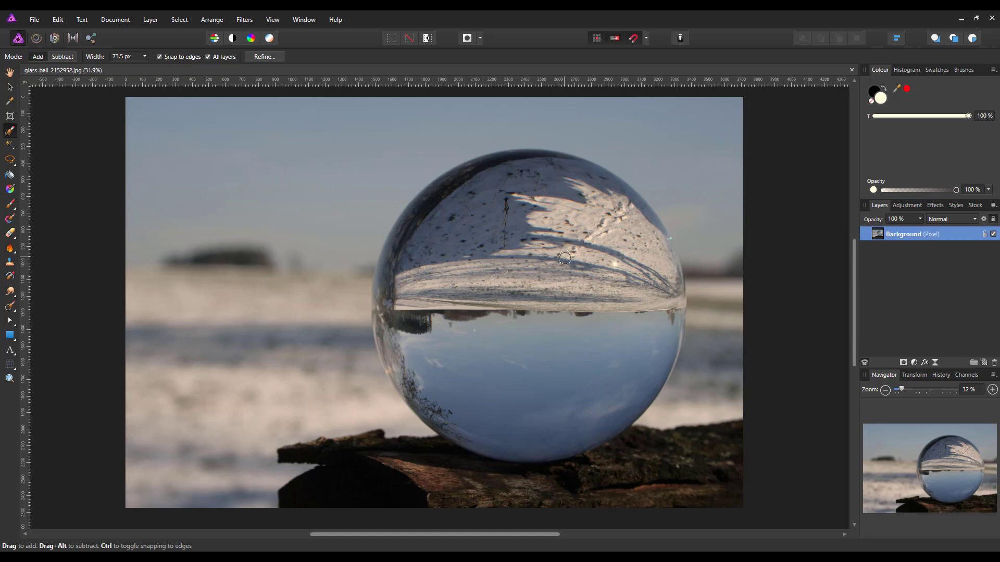
# Enlarge the brush to about 393 px and paint a selection over the glass ball
pyautogui.press(']')
pyautogui.press(']')
pyautogui.press(']')
pyautogui.press(']')
pyautogui.press(']')
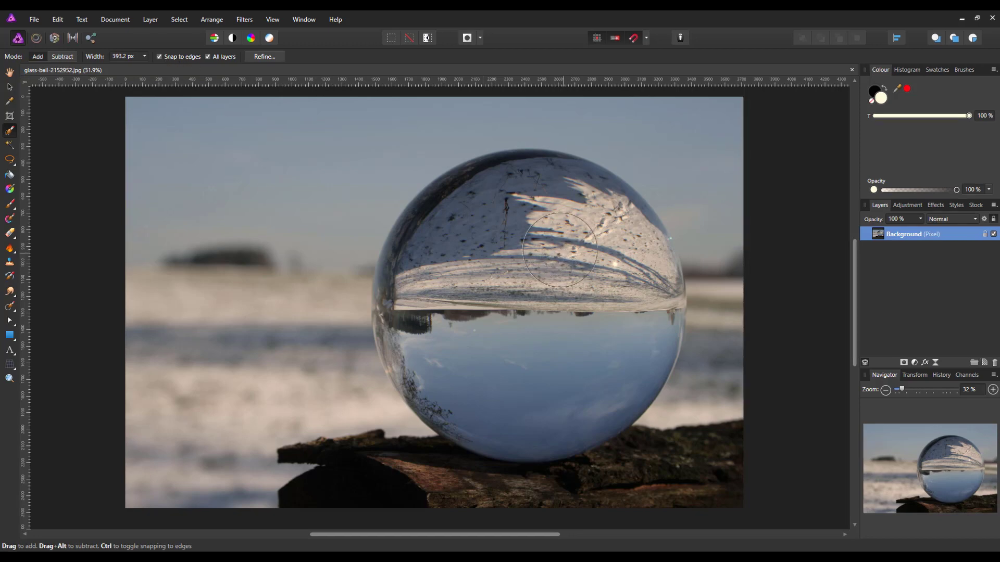
pyautogui.press(']')
pyautogui.press(']')
pyautogui.press(']')
pyautogui.moveTo(508, 266)
pyautogui.mouseDown()
pyautogui.moveTo(522, 320)
pyautogui.moveTo(531, 269)
pyautogui.mouseUp()
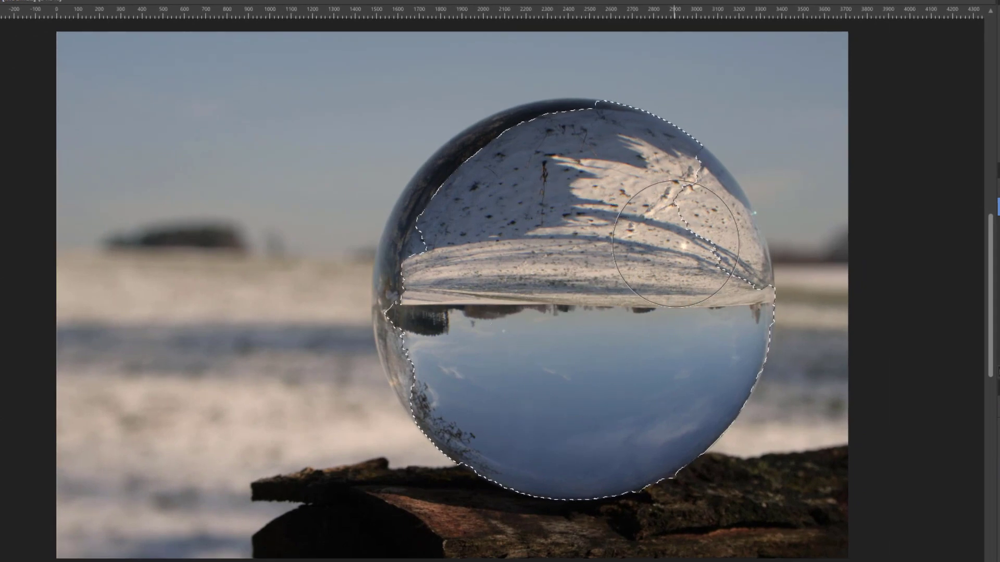
pyautogui.moveTo(675, 243); pyautogui.dragTo(804, 344)
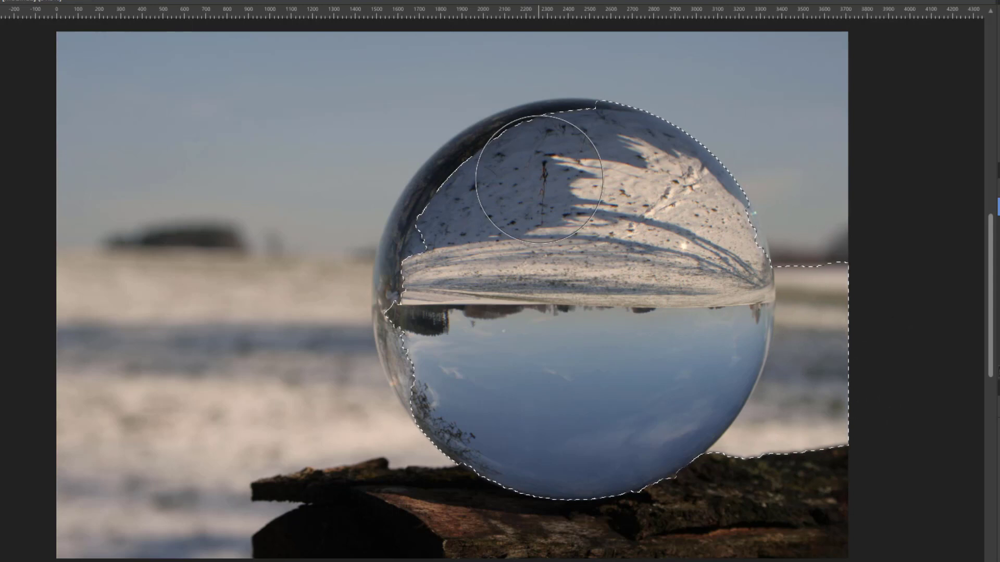
pyautogui.moveTo(526, 182)
pyautogui.mouseDown()
pyautogui.moveTo(462, 255)
pyautogui.moveTo(449, 294)
pyautogui.mouseUp()
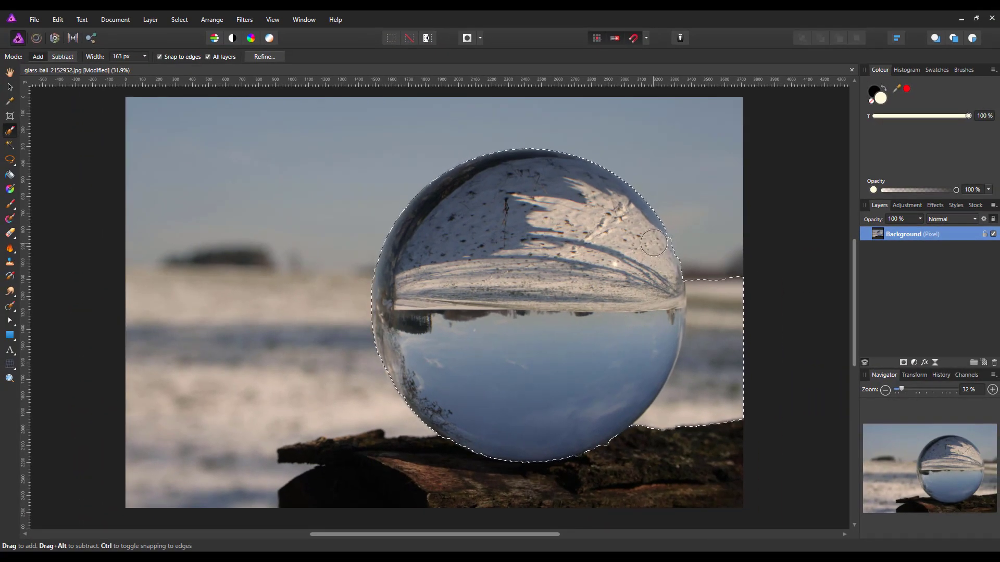
# Switch the brush to Subtract and remove the selected background area to the right of the ball
pyautogui.click(65, 57)
pyautogui.moveTo(687, 425)
pyautogui.mouseDown()
pyautogui.moveTo(724, 409)
pyautogui.moveTo(733, 382)
pyautogui.moveTo(708, 442)
pyautogui.mouseUp()
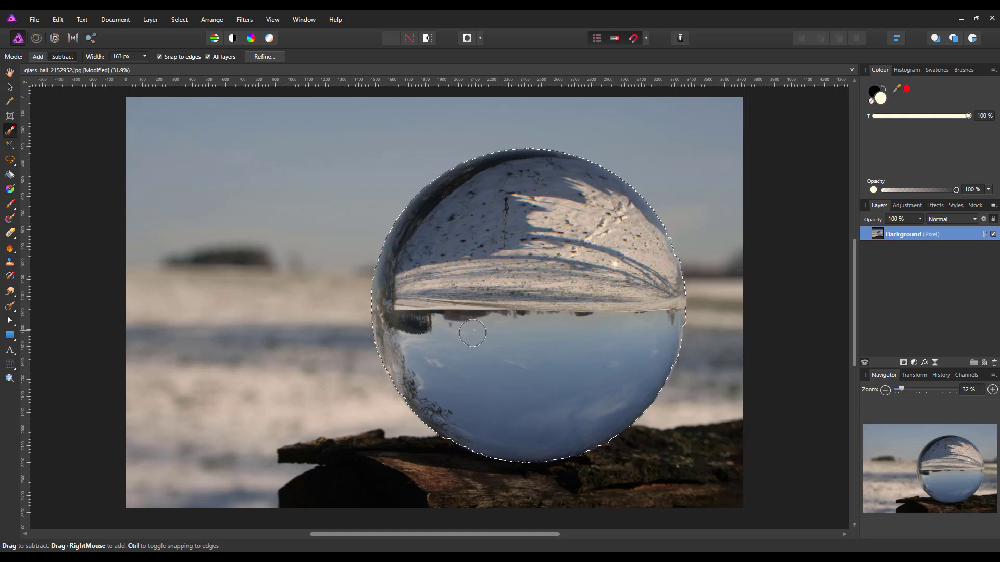
# With the Free hand Selection Tool in Add mode, add a polygon covering the gap along the ball's lower-left edge
pyautogui.click(14, 166)
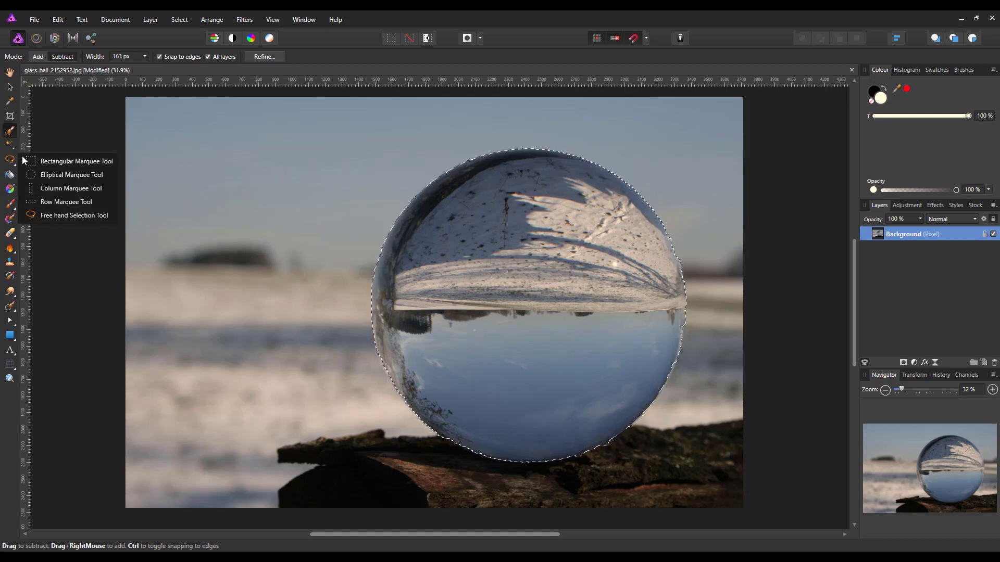
pyautogui.click(54, 216)
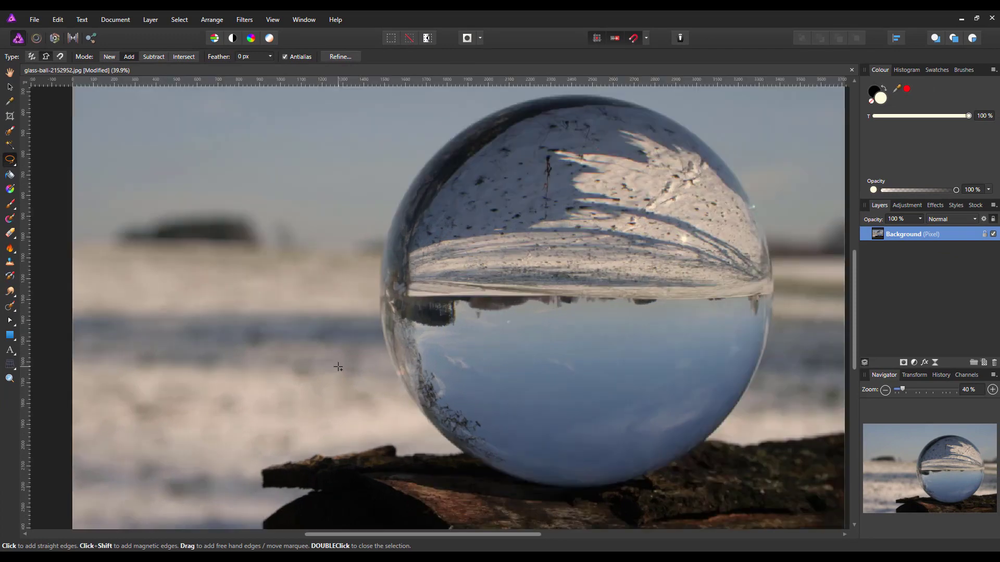
pyautogui.scroll(5, 338, 367)
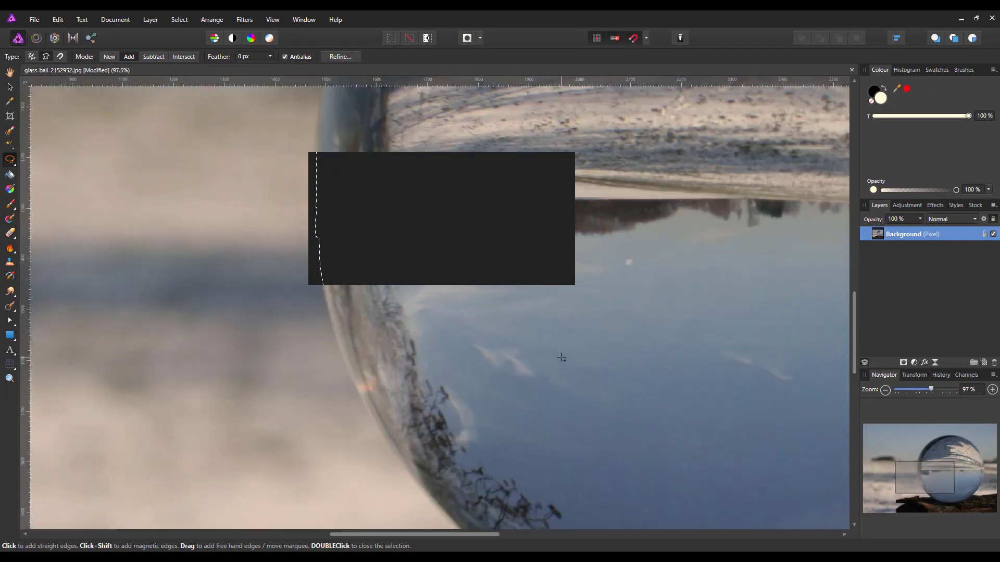
pyautogui.scroll(2, 561, 358)
pyautogui.scroll(2, 644, 373)
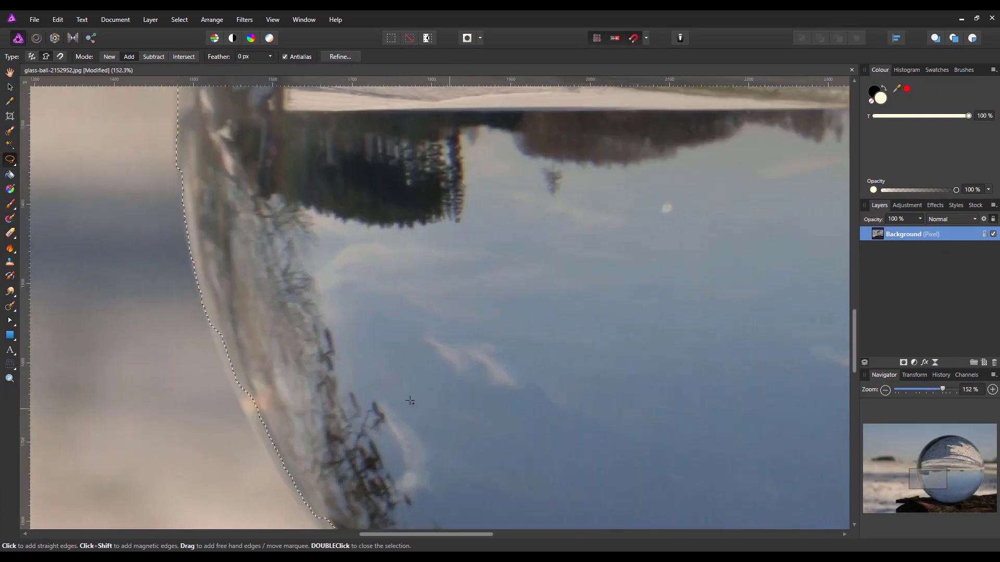
pyautogui.click(930, 479)
pyautogui.moveTo(930, 479); pyautogui.dragTo(929, 483)
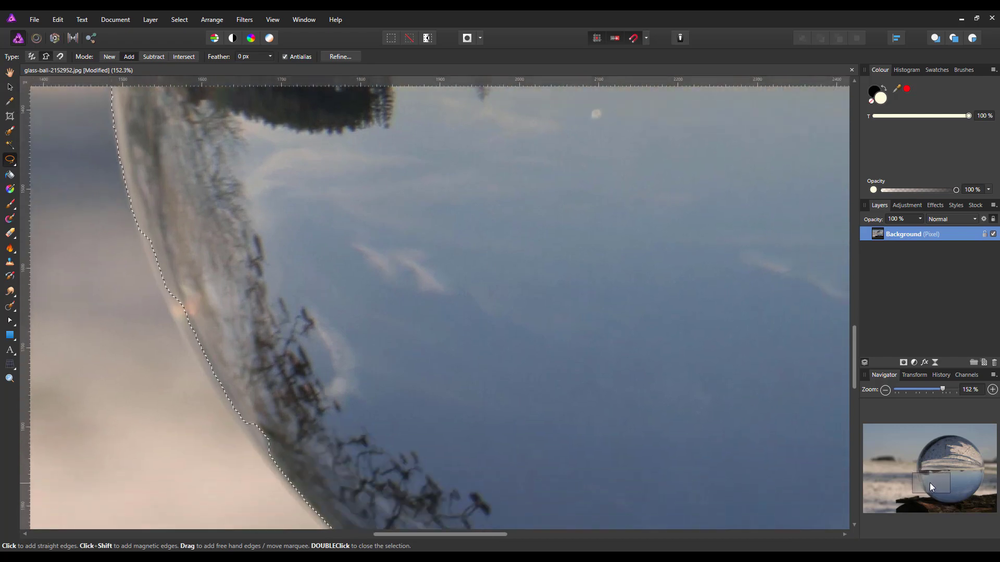
pyautogui.click(130, 202)
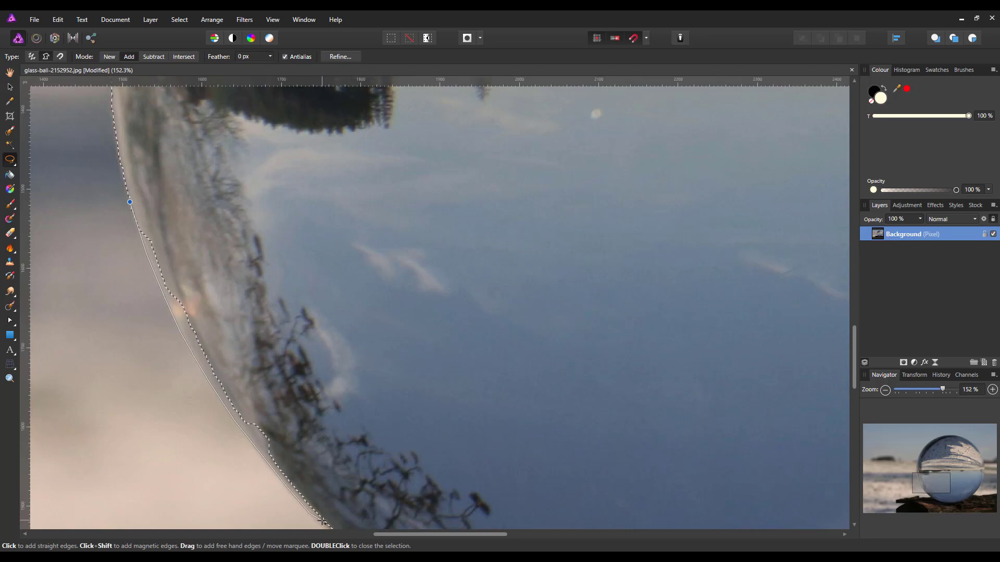
pyautogui.click(370, 471)
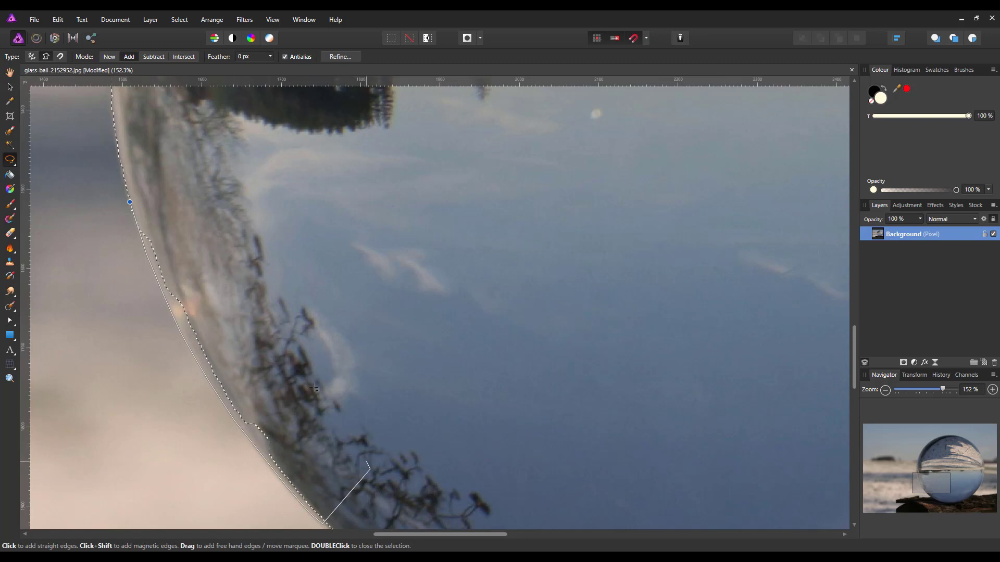
pyautogui.click(232, 206)
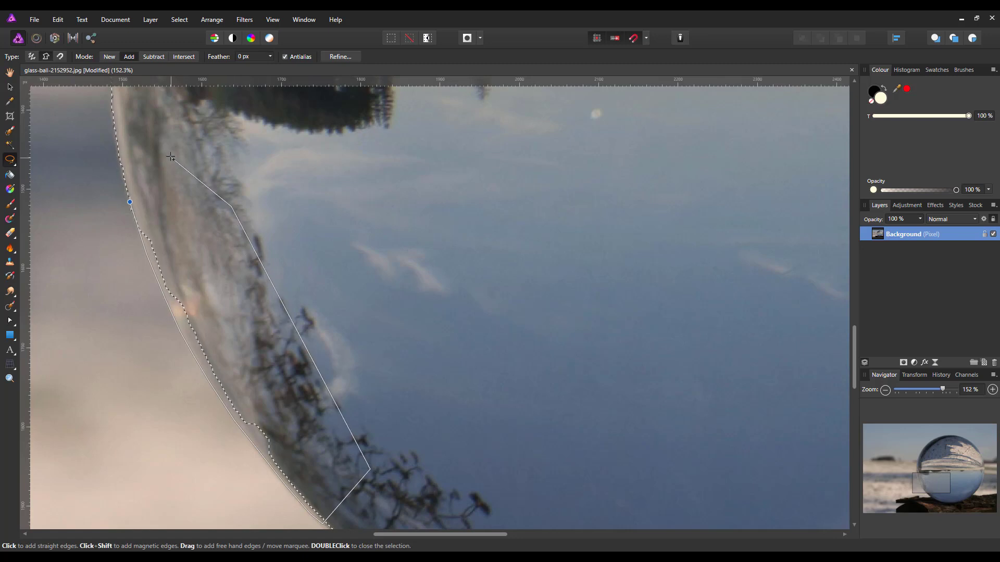
pyautogui.click(129, 202)
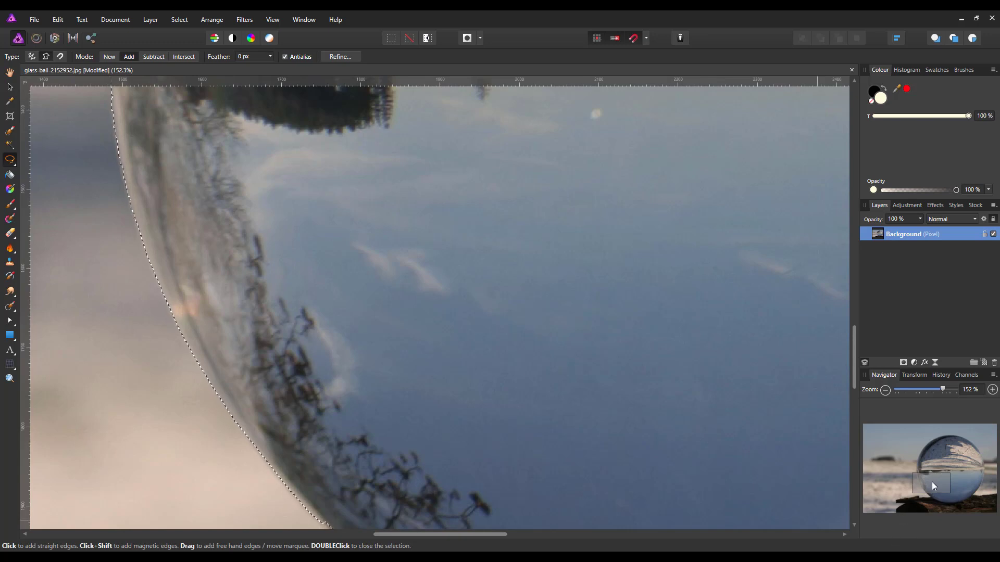
# Add two more polygons along the ball's lower-left and bottom edge to fill gaps in the selection
pyautogui.moveTo(932, 482)
pyautogui.mouseDown()
pyautogui.moveTo(938, 492)
pyautogui.moveTo(924, 494)
pyautogui.mouseUp()
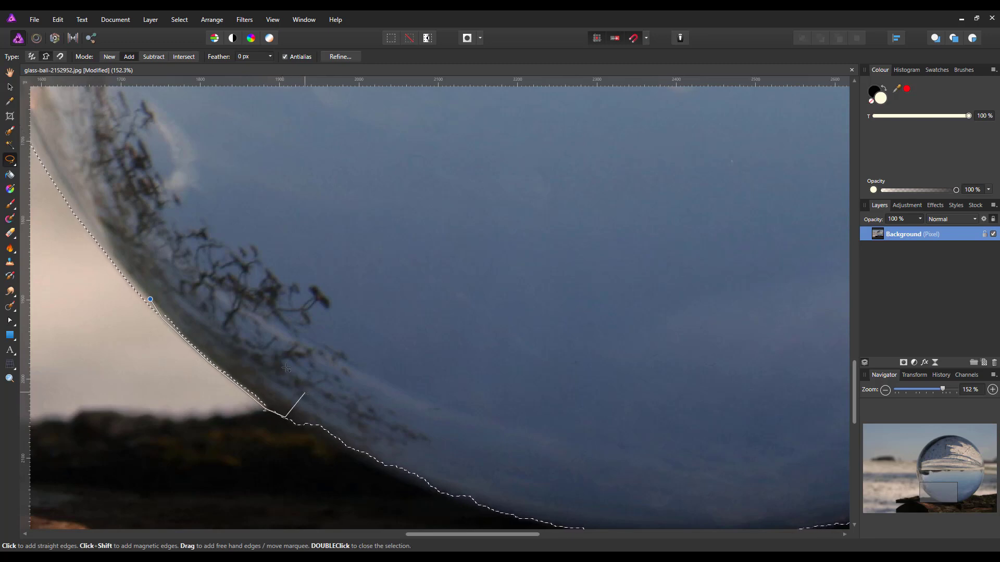
pyautogui.click(150, 300)
pyautogui.moveTo(942, 491); pyautogui.dragTo(947, 496)
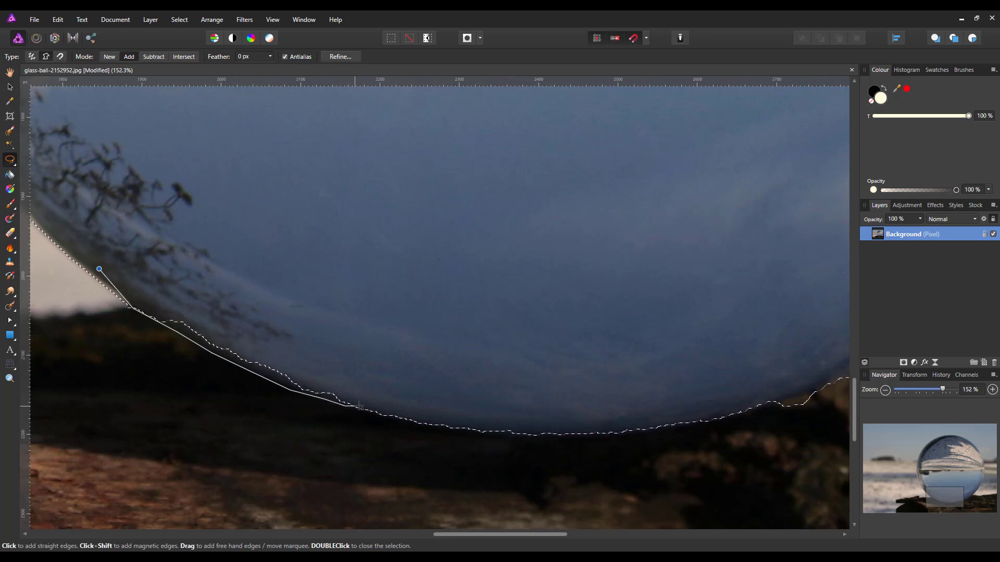
pyautogui.click(179, 268)
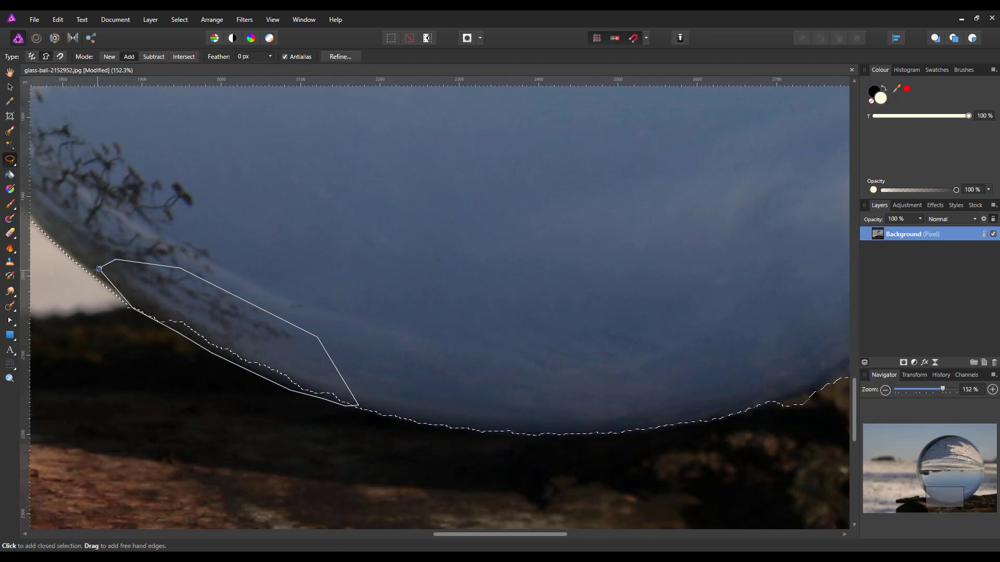
pyautogui.click(99, 269)
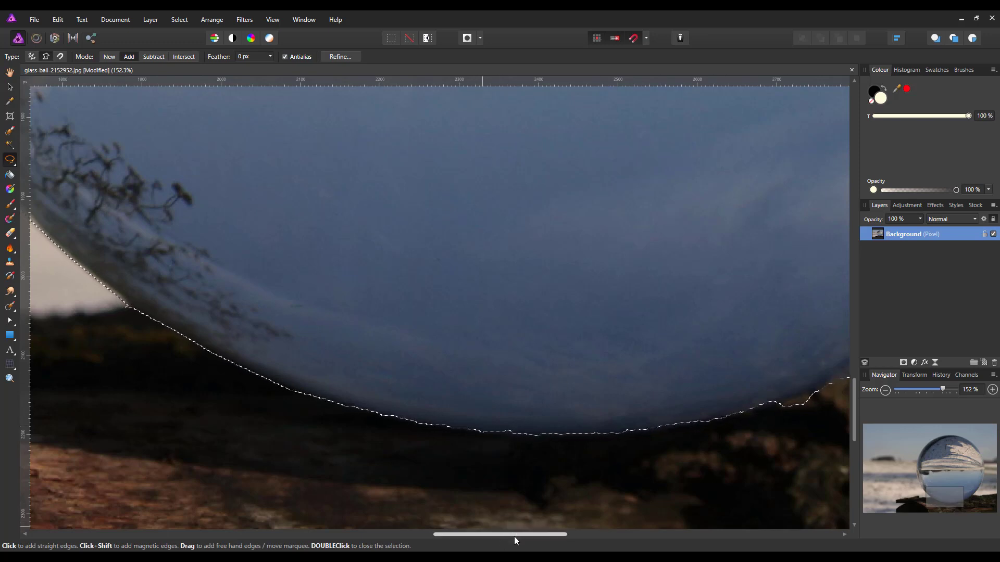
# Switch to Subtract mode and draw a polygon removing the log area from the selection at the ball's lower-right edge
pyautogui.moveTo(514, 536); pyautogui.dragTo(592, 532)
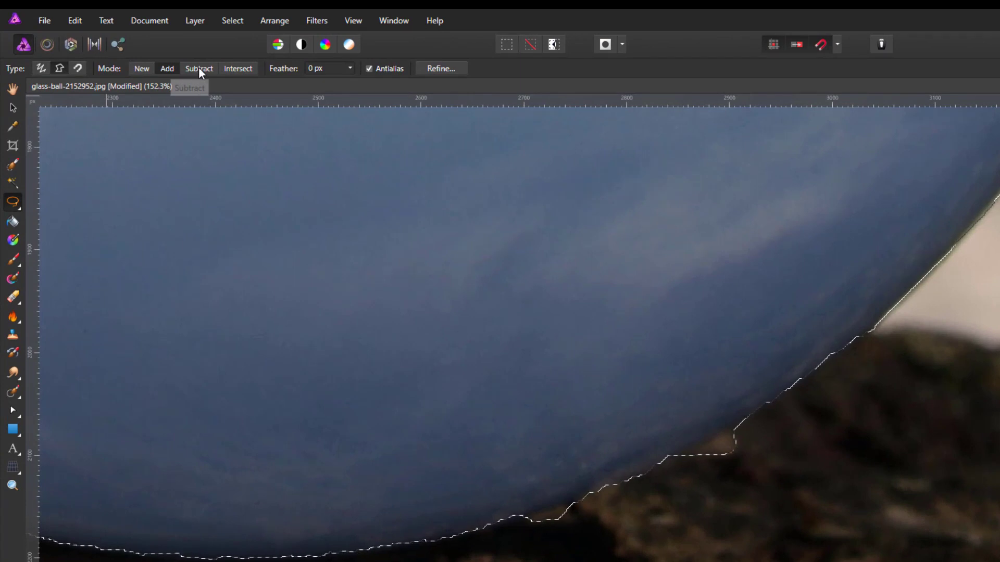
pyautogui.click(199, 70)
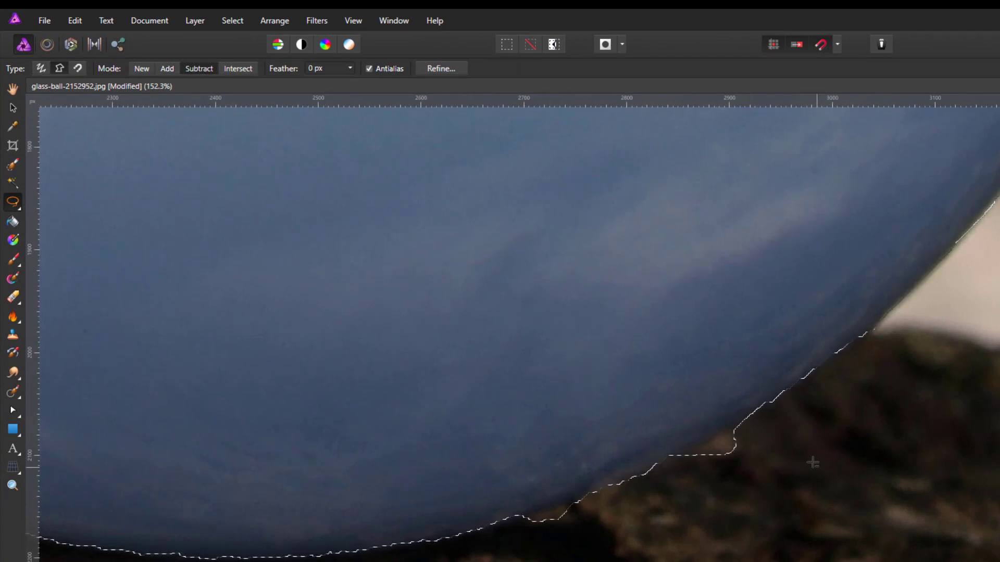
pyautogui.click(827, 403)
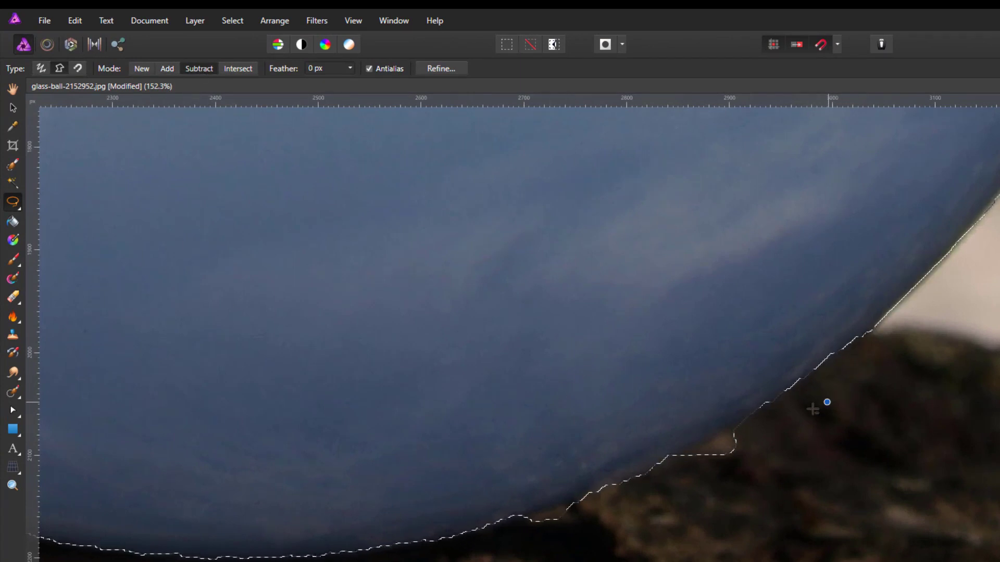
pyautogui.click(752, 414)
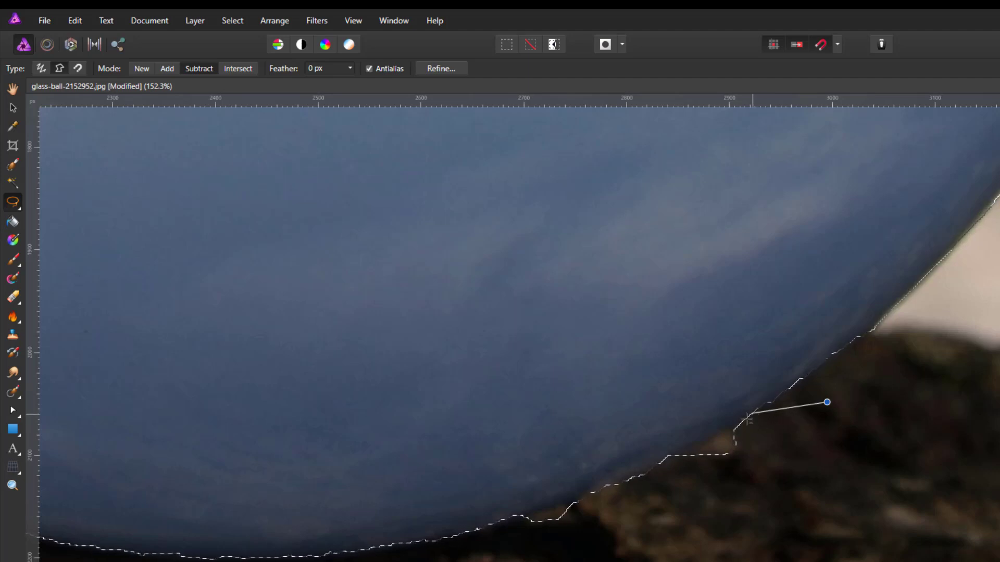
pyautogui.click(724, 433)
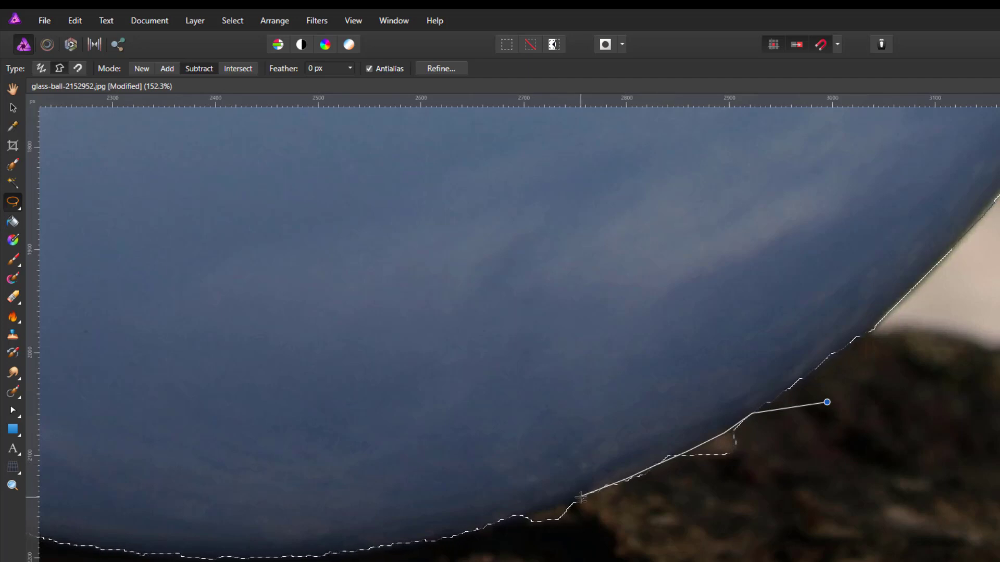
pyautogui.click(555, 510)
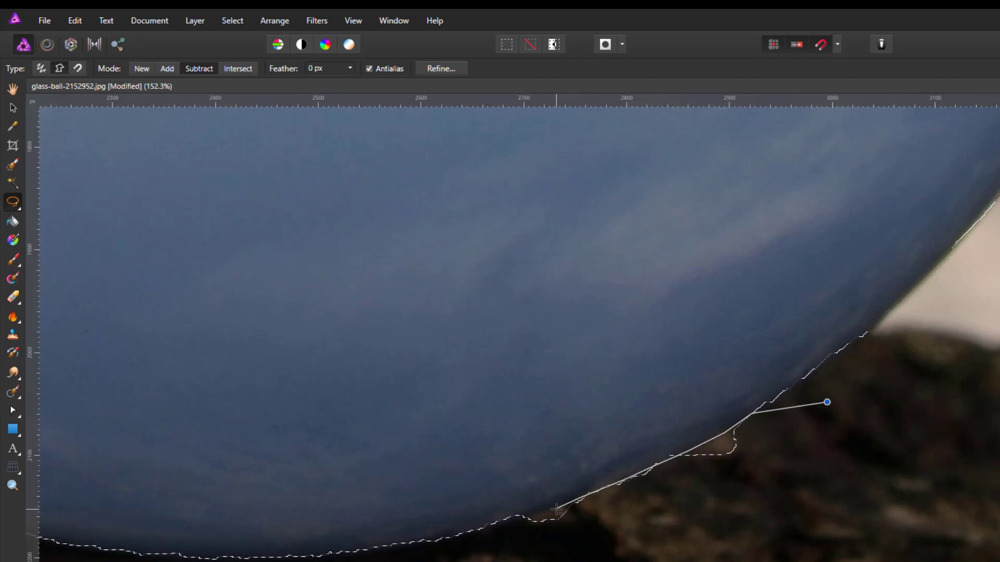
pyautogui.click(523, 515)
pyautogui.click(852, 509)
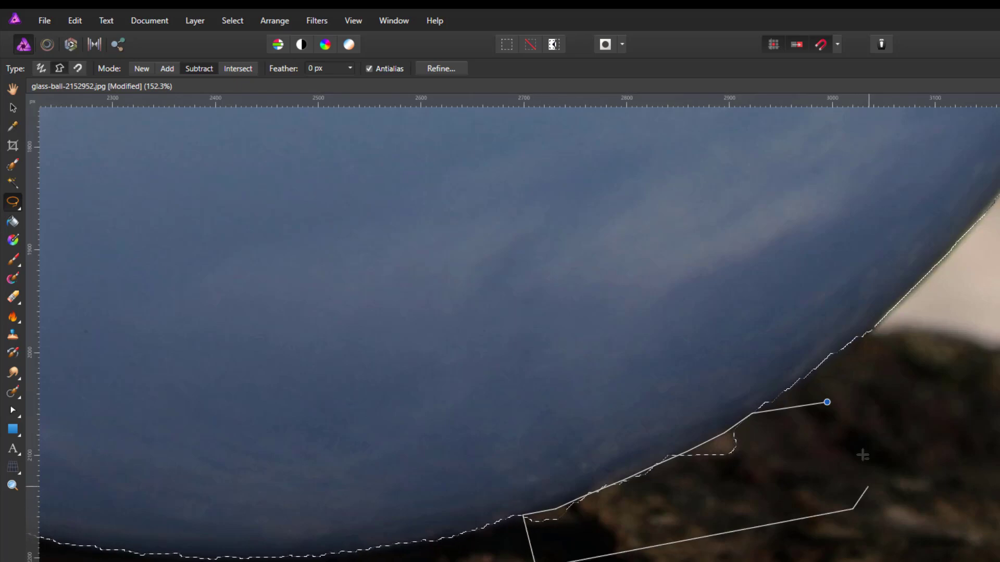
pyautogui.click(851, 424)
pyautogui.click(827, 402)
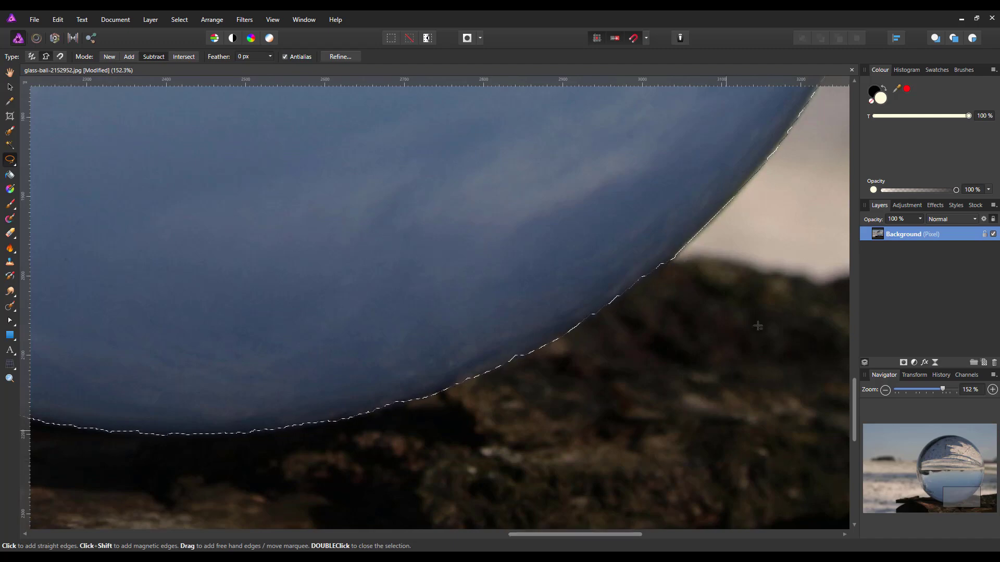
# Refine the ball selection with a 1 px feather and output it as a new layer
pyautogui.moveTo(962, 500); pyautogui.dragTo(925, 497)
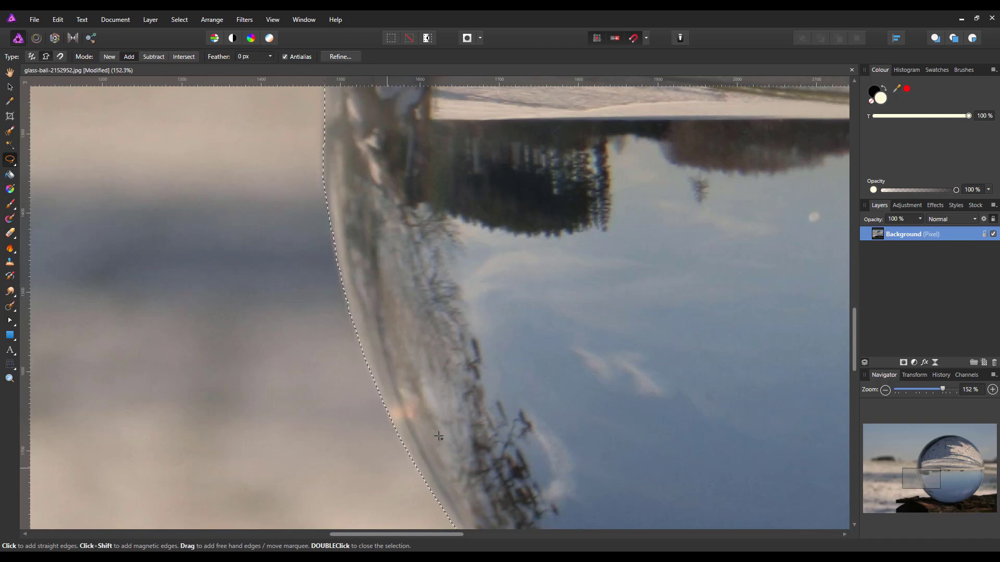
pyautogui.moveTo(921, 476); pyautogui.dragTo(932, 449)
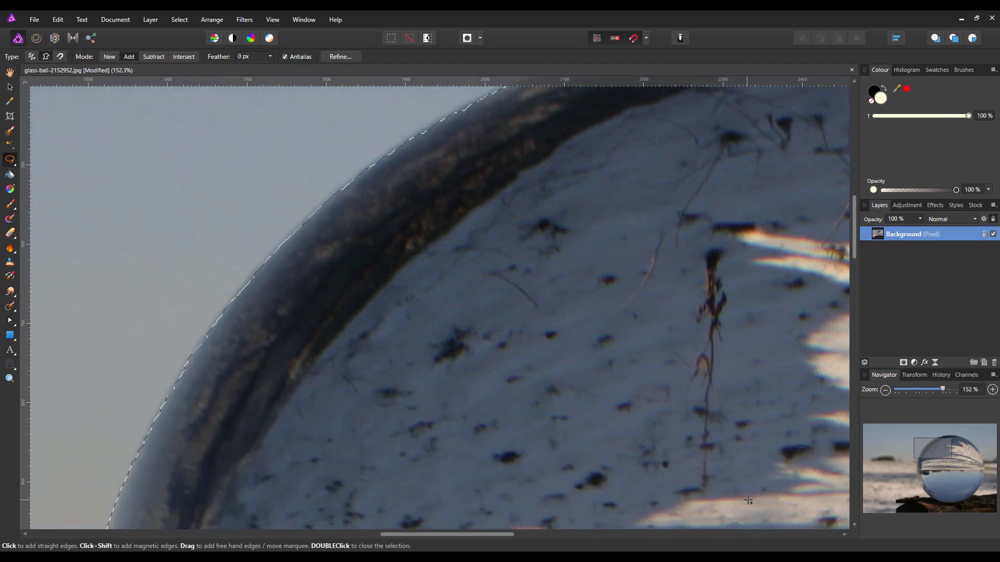
pyautogui.hotkey('ctrl', '0')
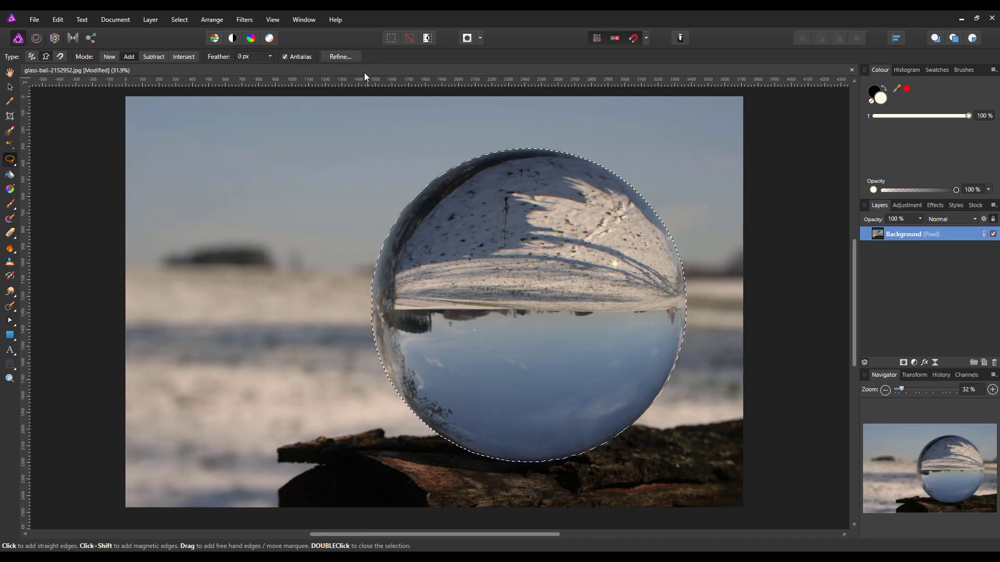
pyautogui.click(343, 57)
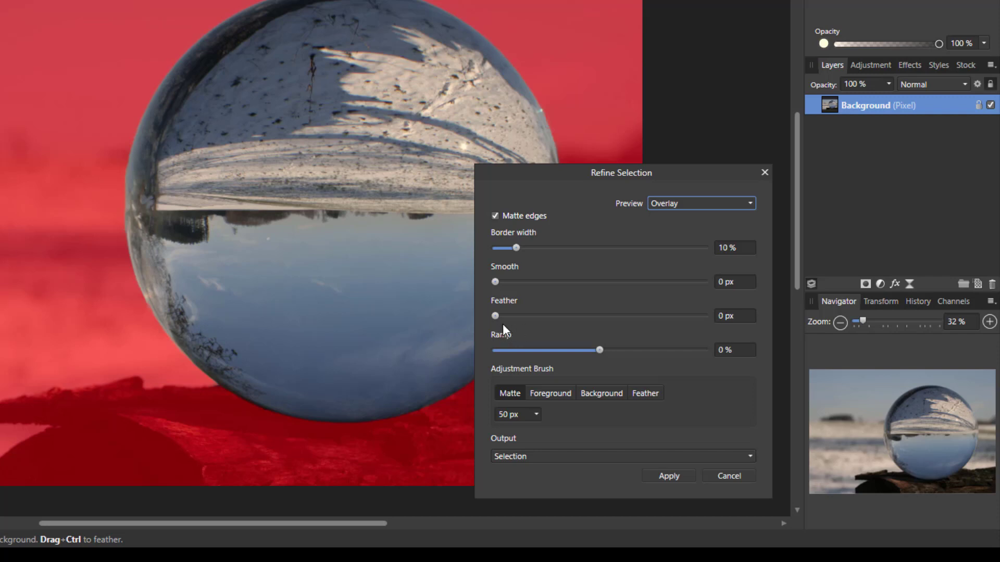
pyautogui.click(721, 314)
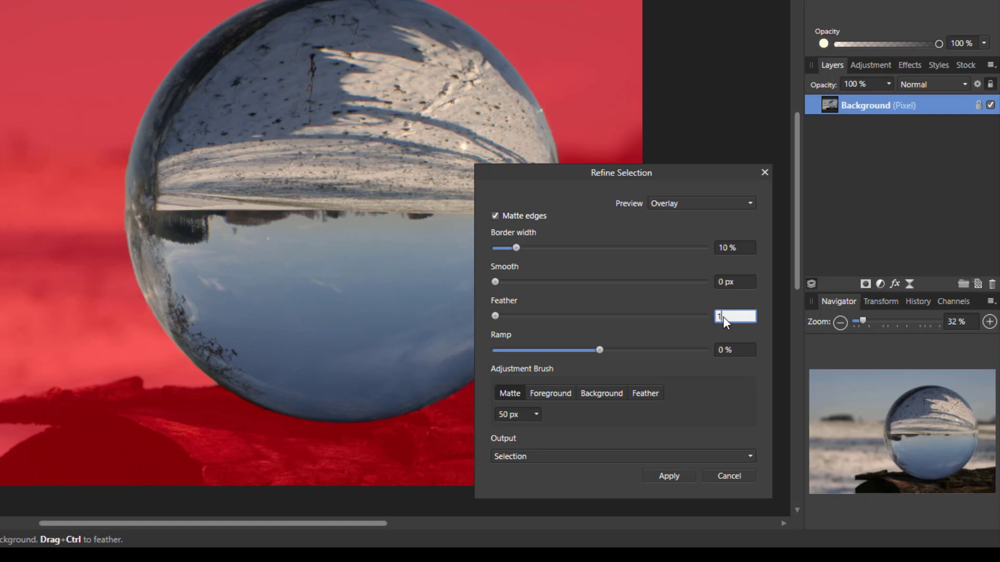
pyautogui.press('Return')
pyautogui.click(750, 457)
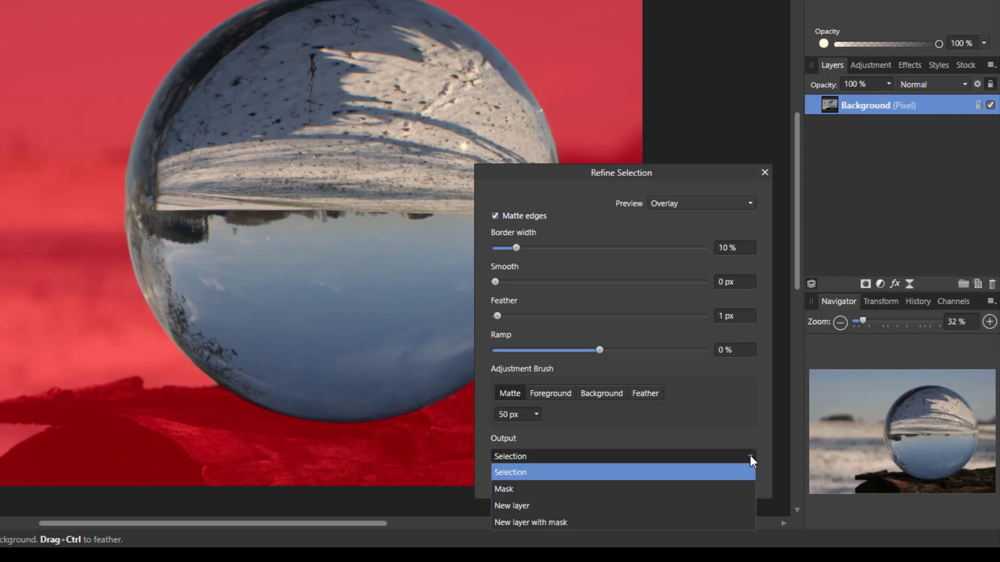
pyautogui.click(521, 505)
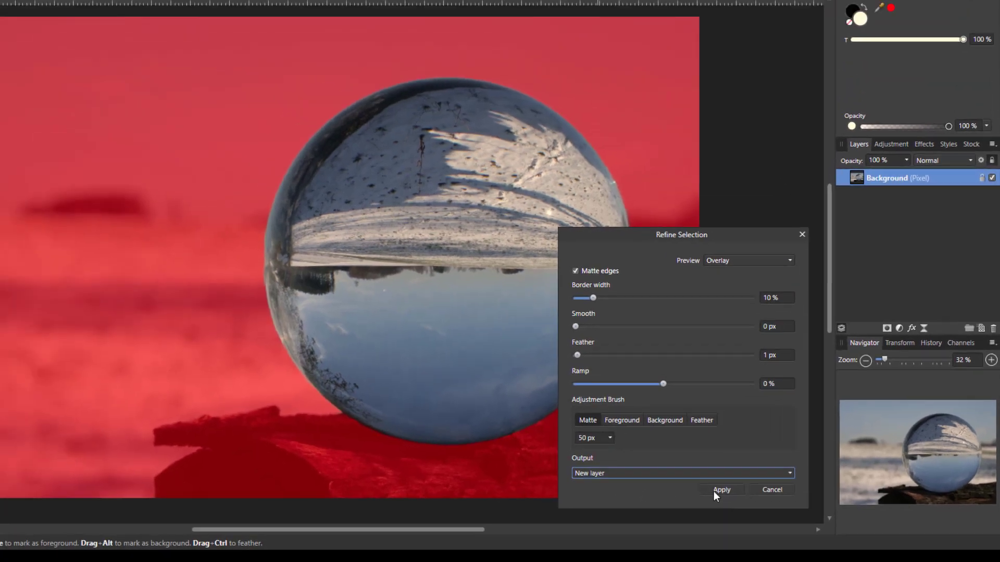
pyautogui.click(669, 475)
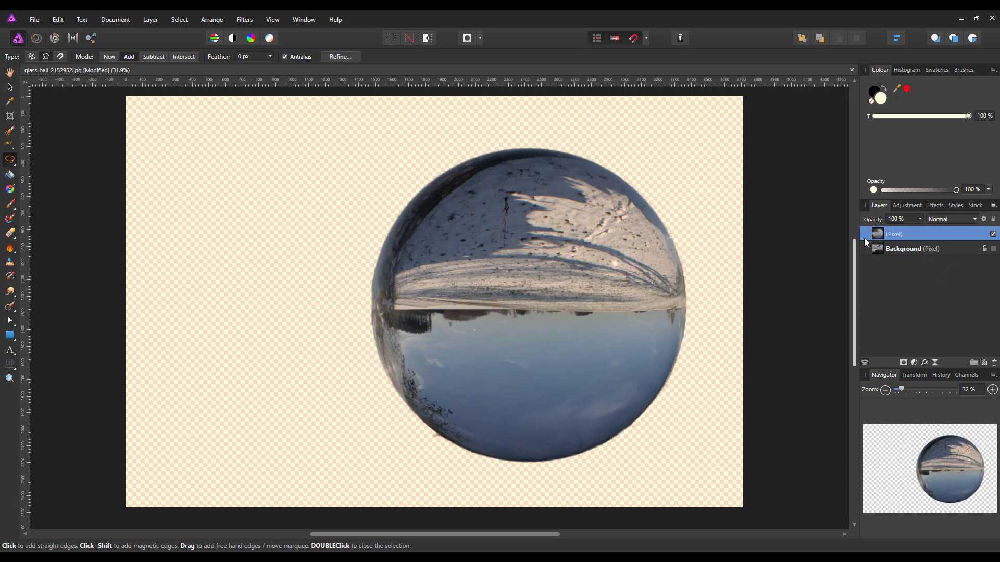
# Erase the leftover dark fringe just outside the ball's lower-left edge on the new layer with the Erase Brush Tool
pyautogui.click(993, 249)
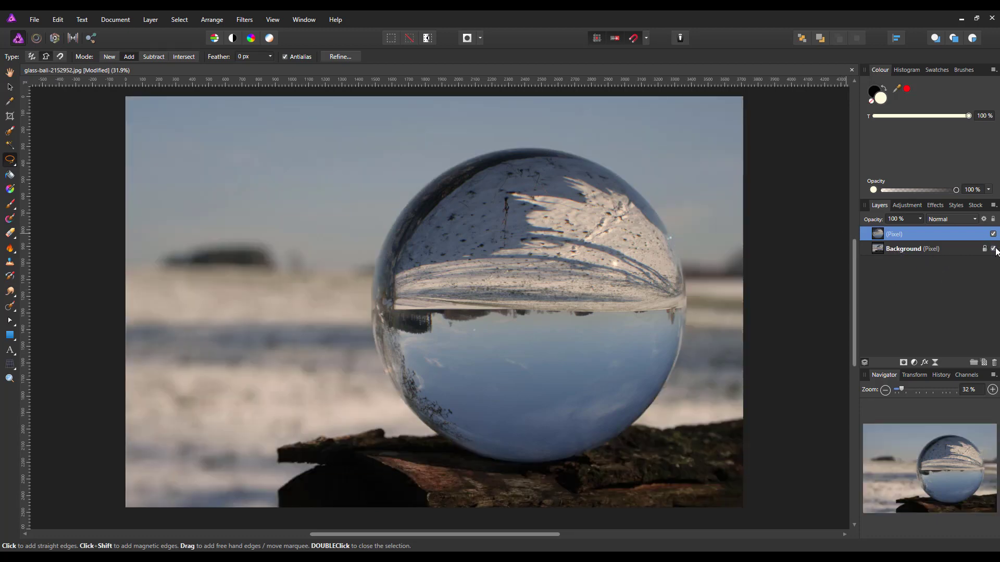
pyautogui.click(992, 249)
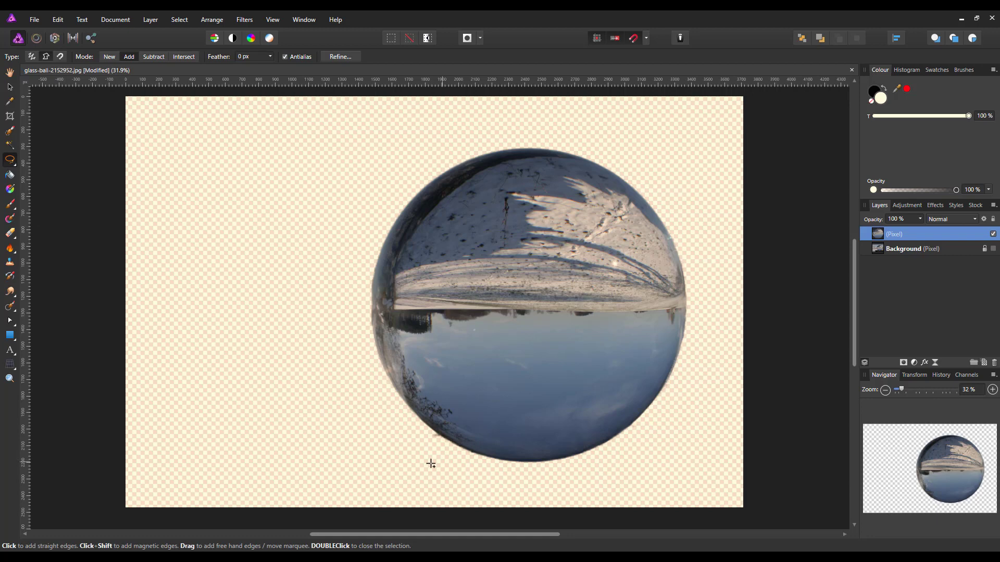
pyautogui.scroll(4, 429, 462)
pyautogui.scroll(2, 522, 470)
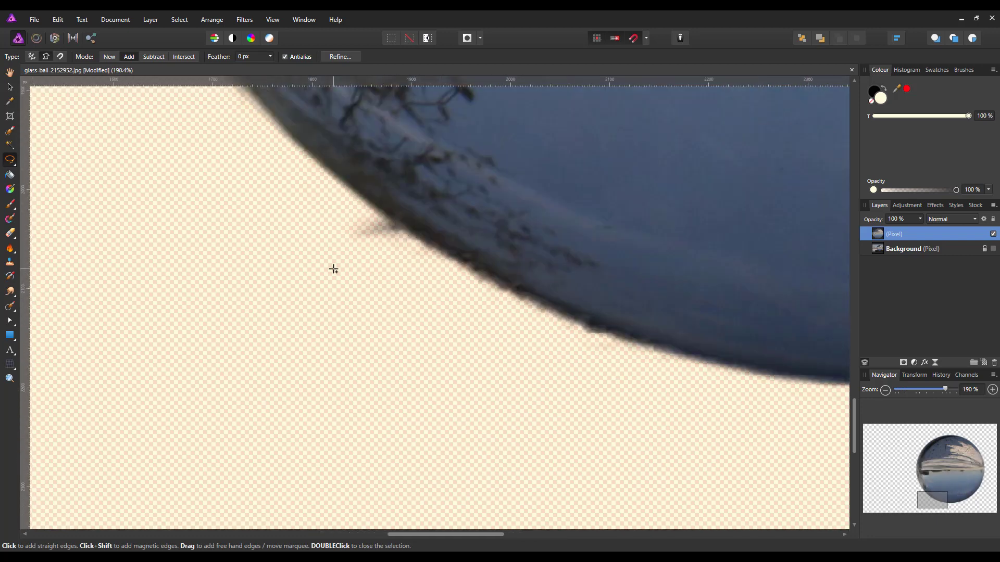
pyautogui.click(9, 234)
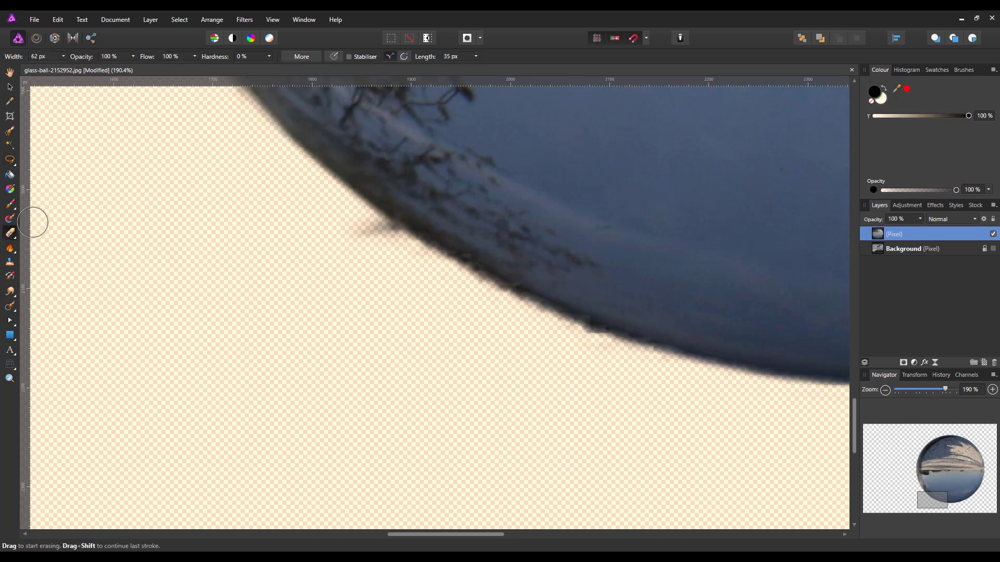
pyautogui.moveTo(348, 233)
pyautogui.mouseDown()
pyautogui.moveTo(376, 252)
pyautogui.moveTo(370, 238)
pyautogui.moveTo(383, 239)
pyautogui.moveTo(437, 306)
pyautogui.mouseUp()
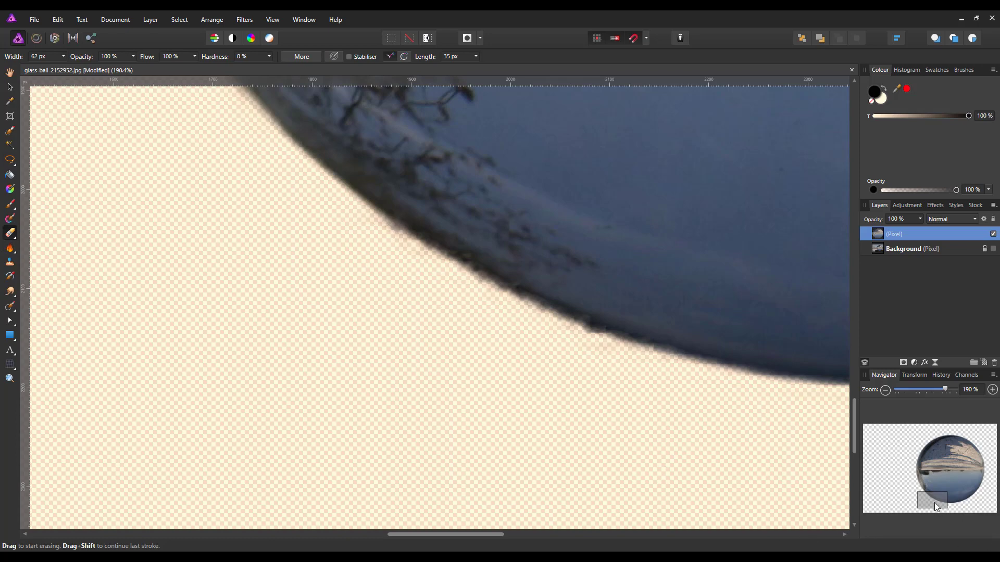
# Turn the Background layer's visibility back on and flip the cut-out ball layer vertically
pyautogui.moveTo(934, 502); pyautogui.dragTo(967, 495)
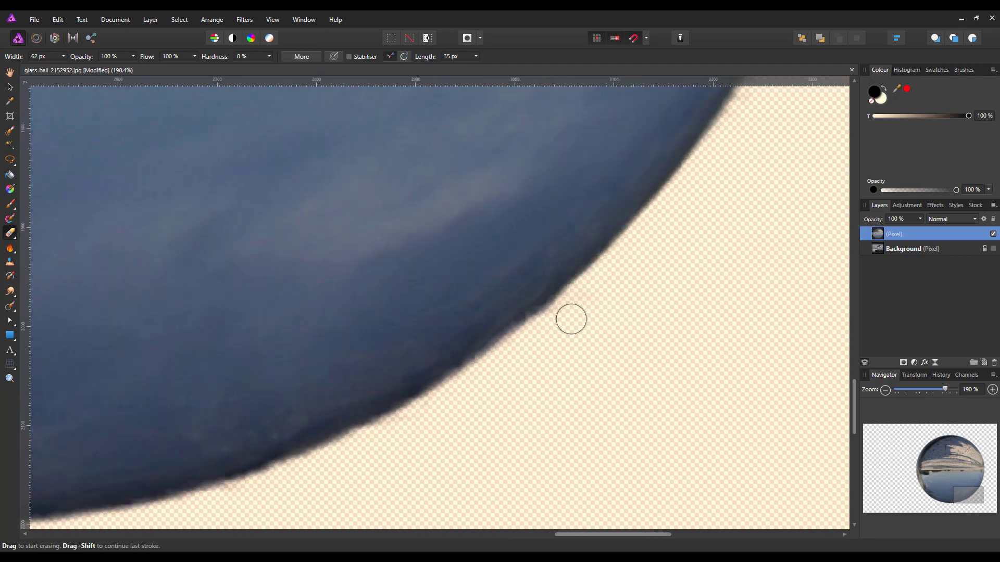
pyautogui.moveTo(964, 487); pyautogui.dragTo(986, 470)
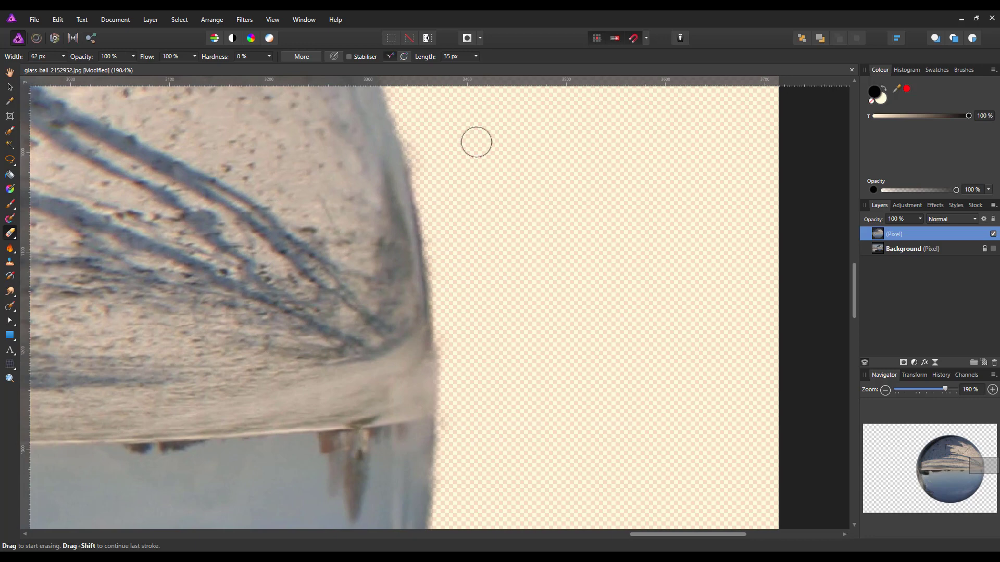
pyautogui.moveTo(986, 470); pyautogui.dragTo(929, 490)
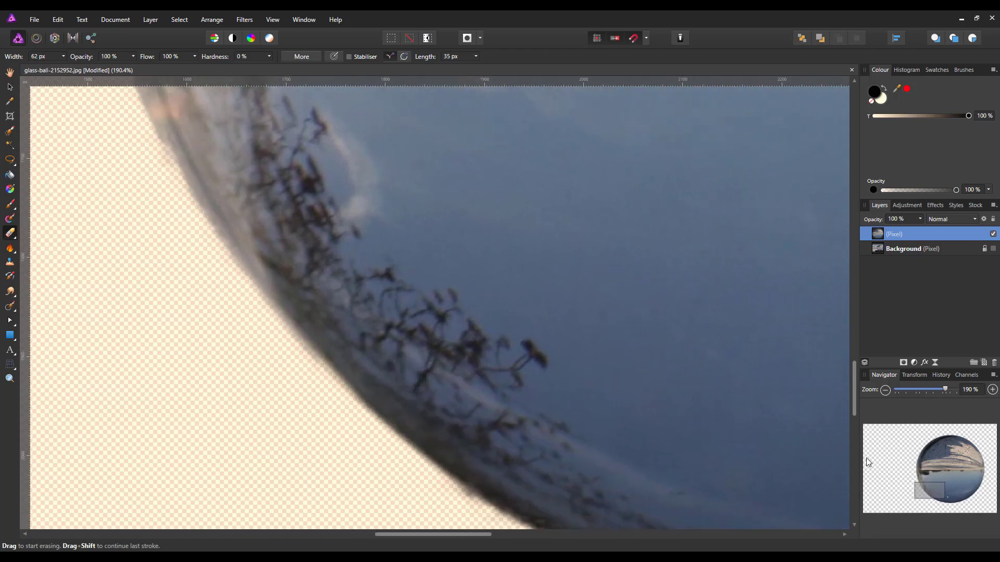
pyautogui.hotkey('ctrl', '0')
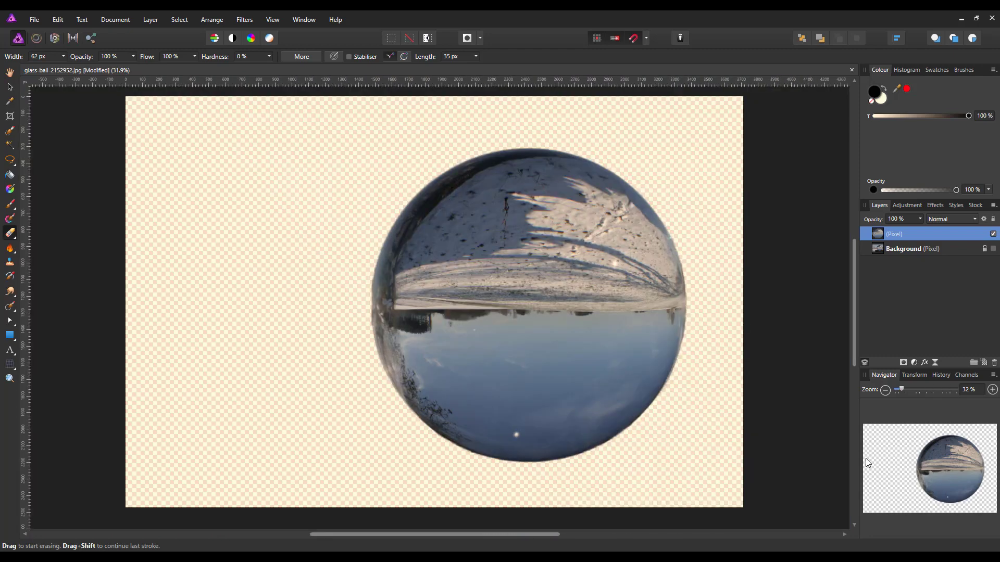
pyautogui.click(11, 76)
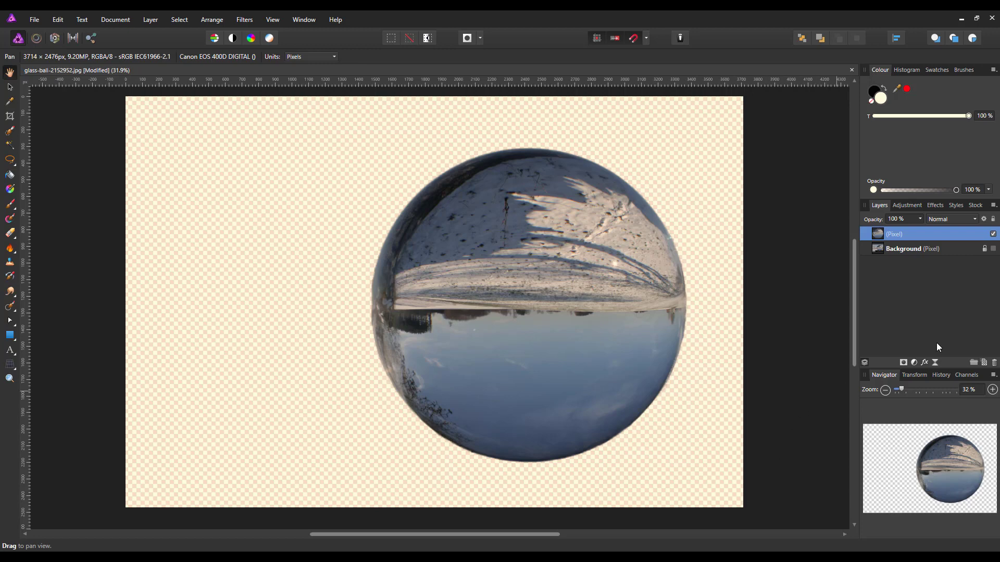
pyautogui.click(993, 248)
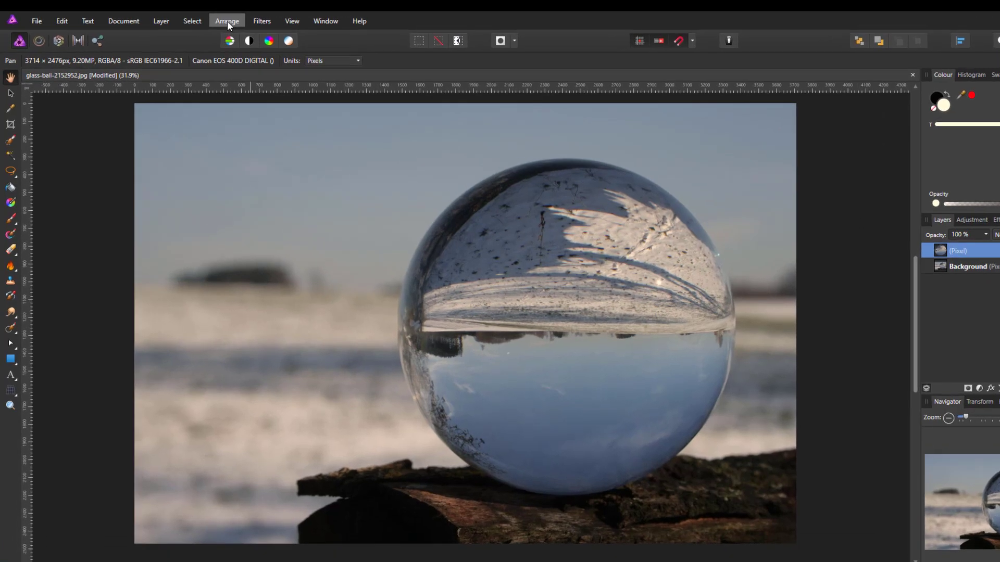
pyautogui.click(212, 19)
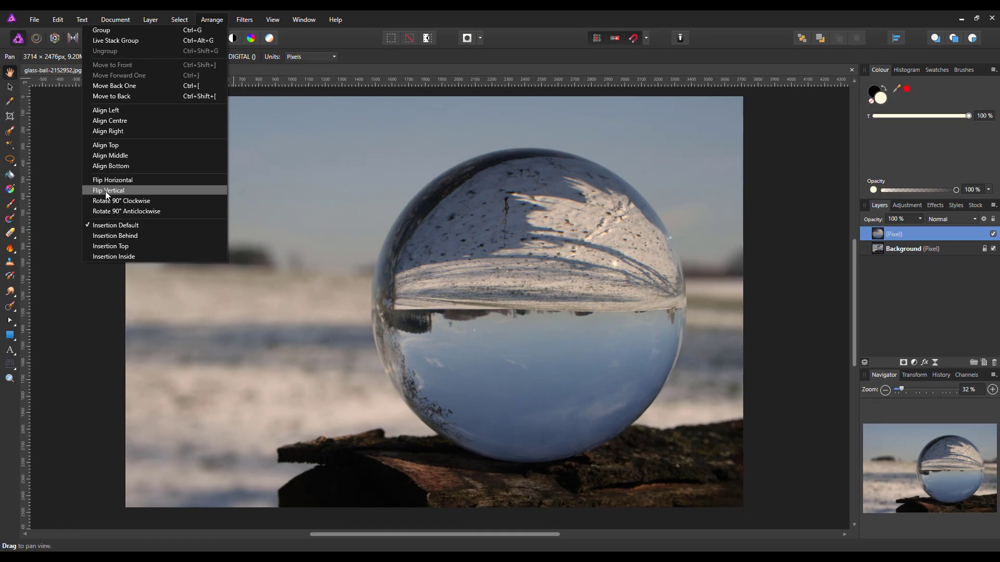
pyautogui.click(108, 191)
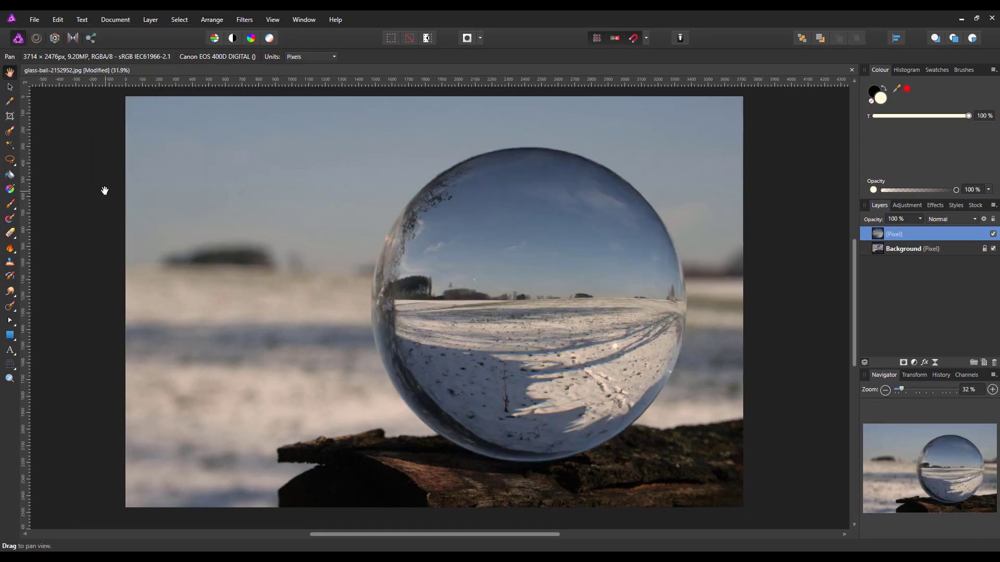